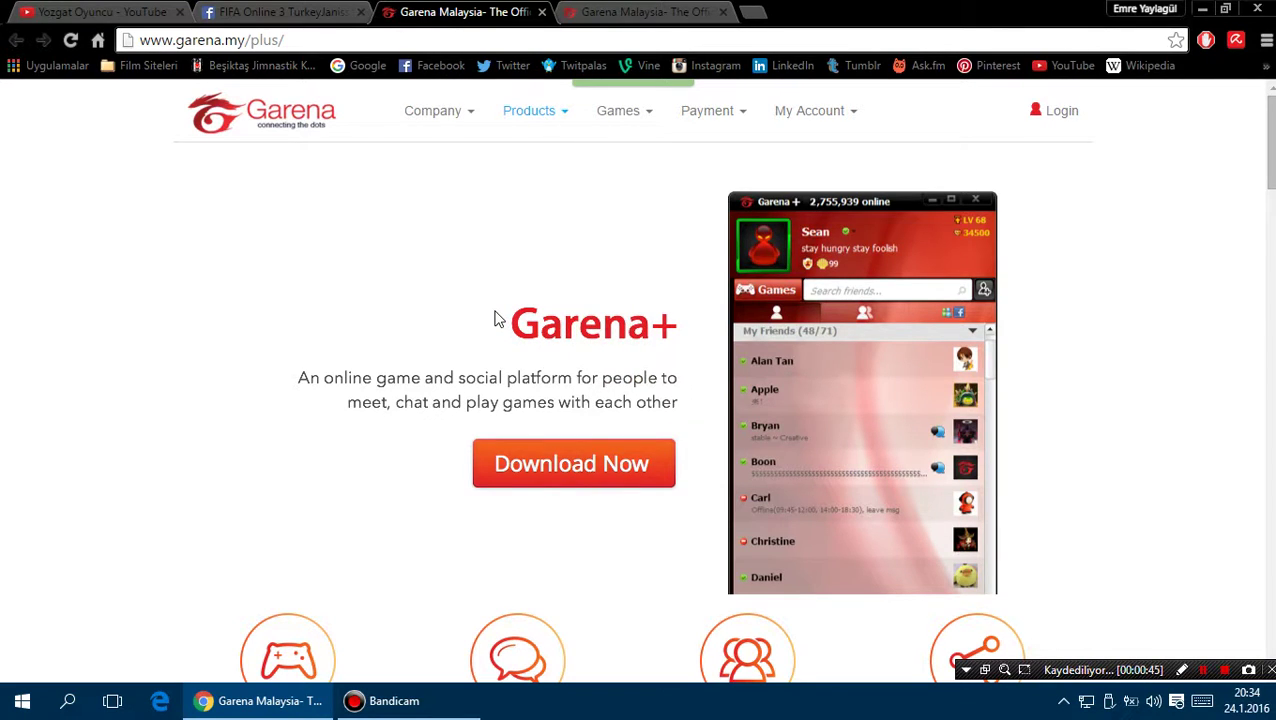
- Return to the FIFA Online 3 TurkeyJanissaries Facebook page and close both Garena Malaysia pages
click(515, 320)
click(285, 12)
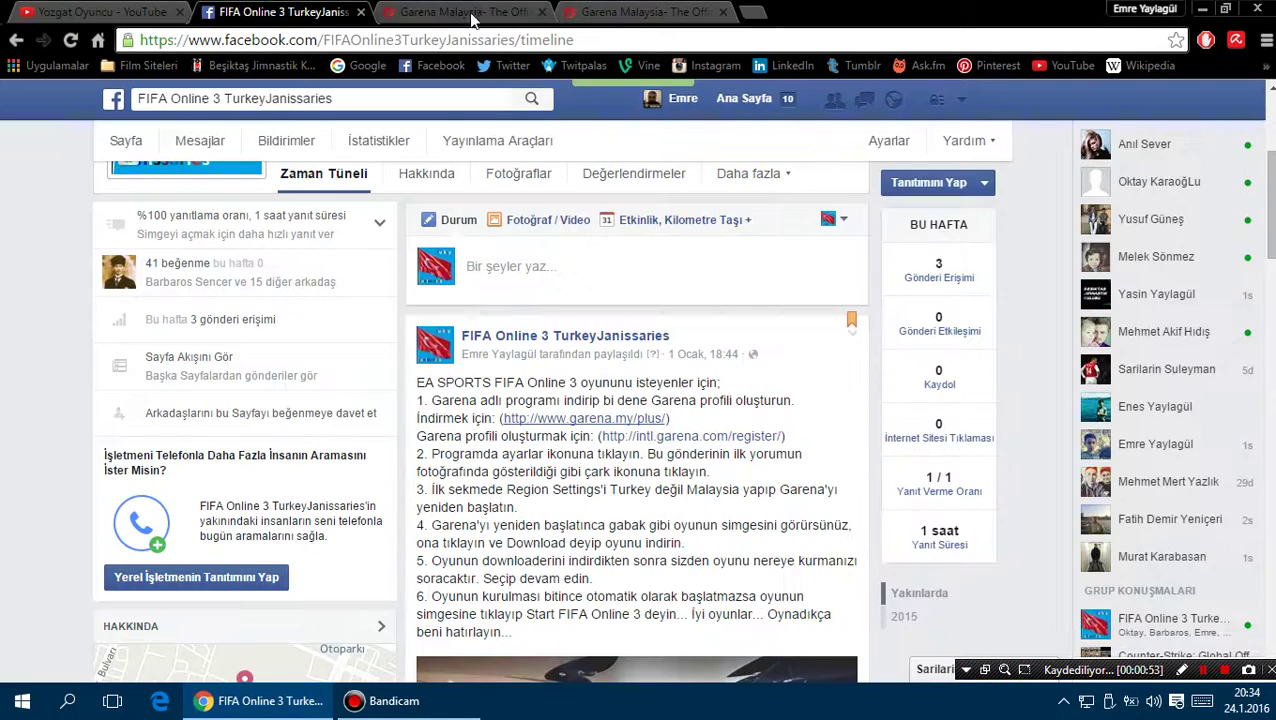
click(541, 12)
click(541, 12)
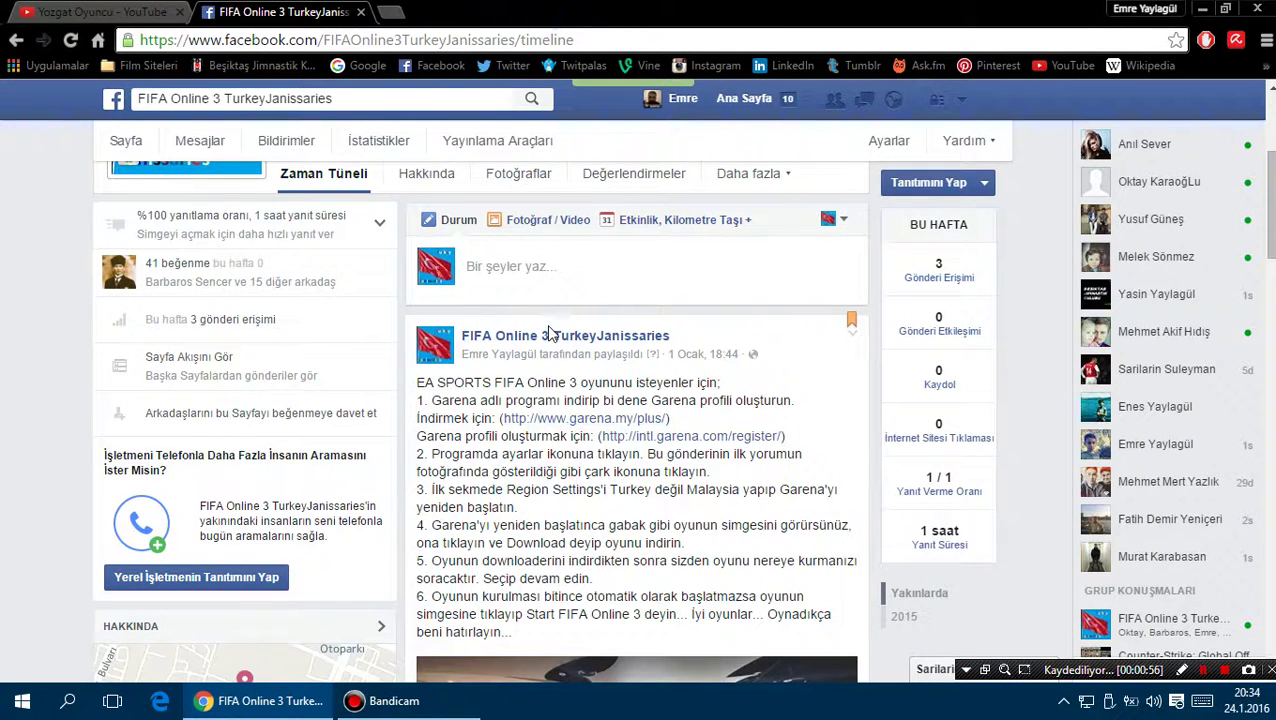
- Open the Garena profile registration page, intl.garena.com/register, from the link in the Facebook post
click(655, 438)
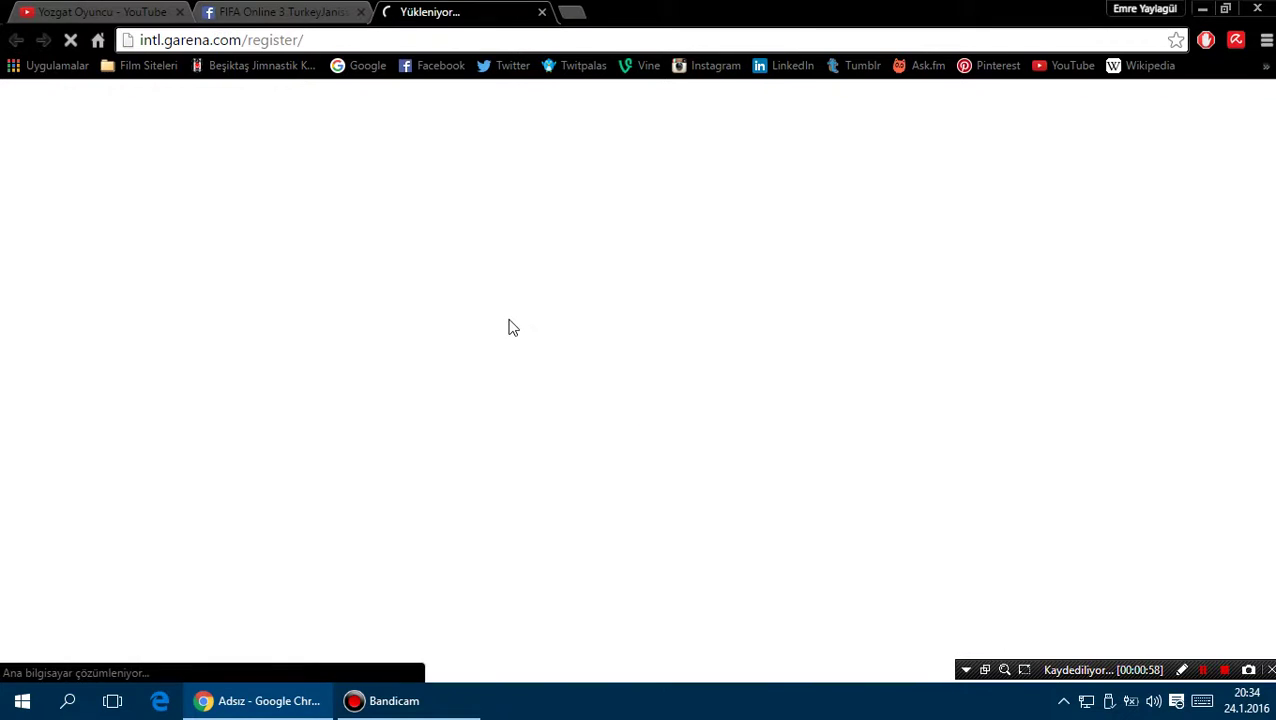
key(ctrl+shift+Tab)
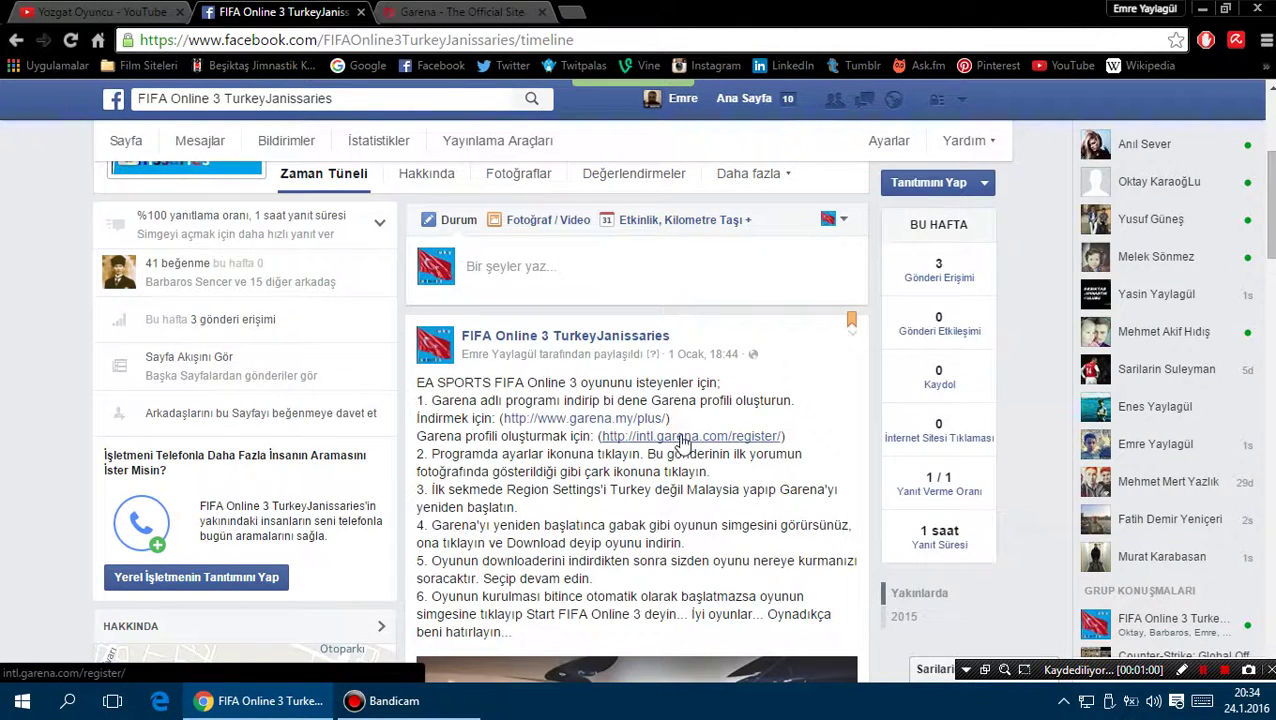
key(ctrl+Tab)
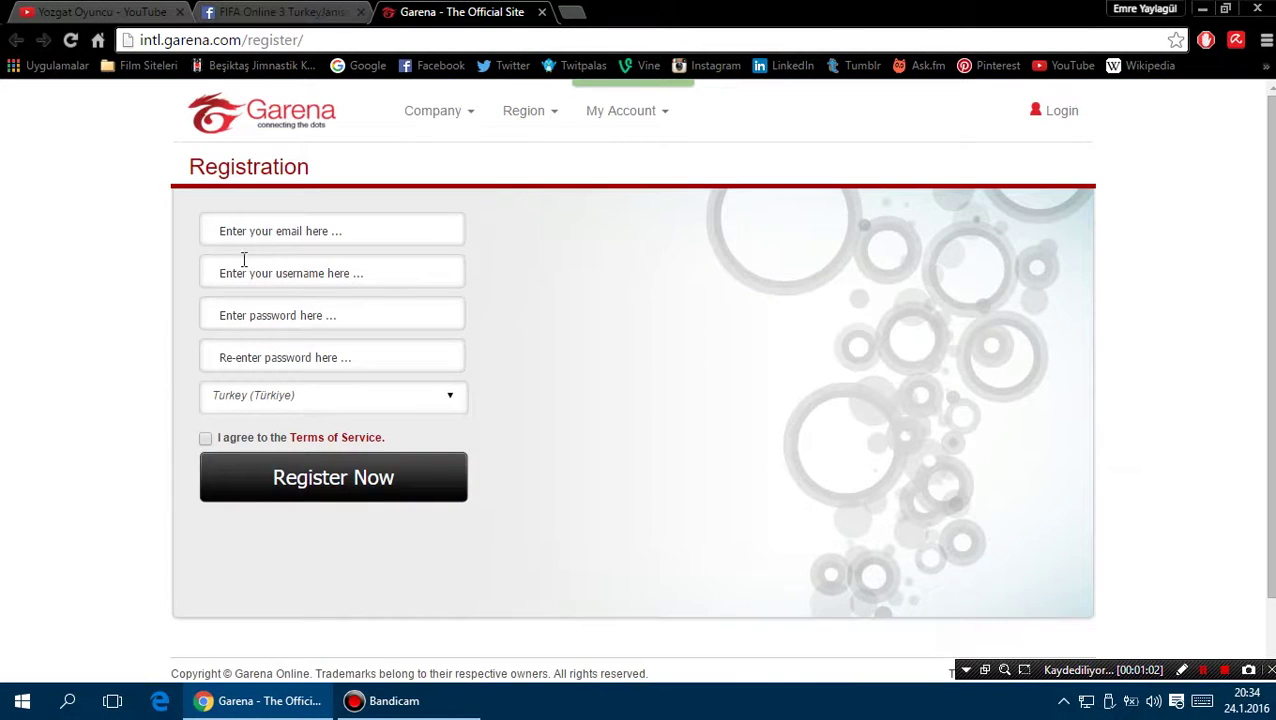
- Go through the registration form's email, username, password, country and Terms of Service fields without filling them in, and close the page
click(319, 224)
click(336, 265)
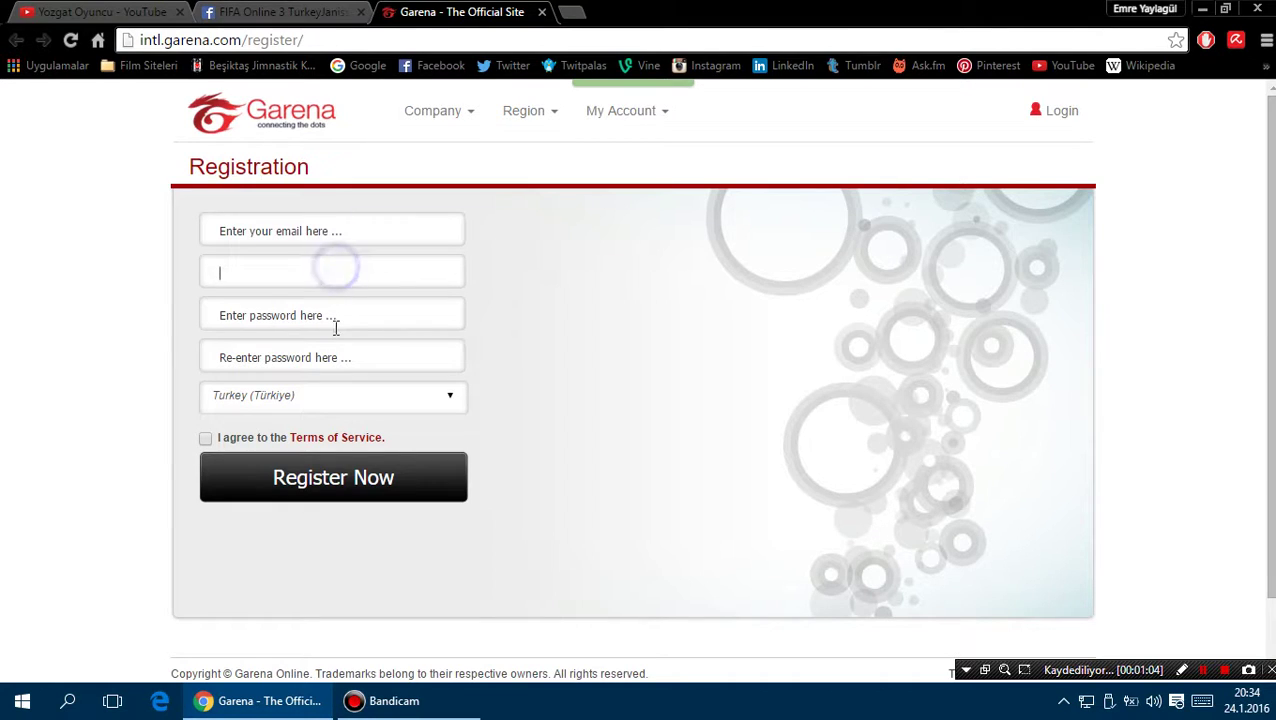
click(322, 310)
click(322, 356)
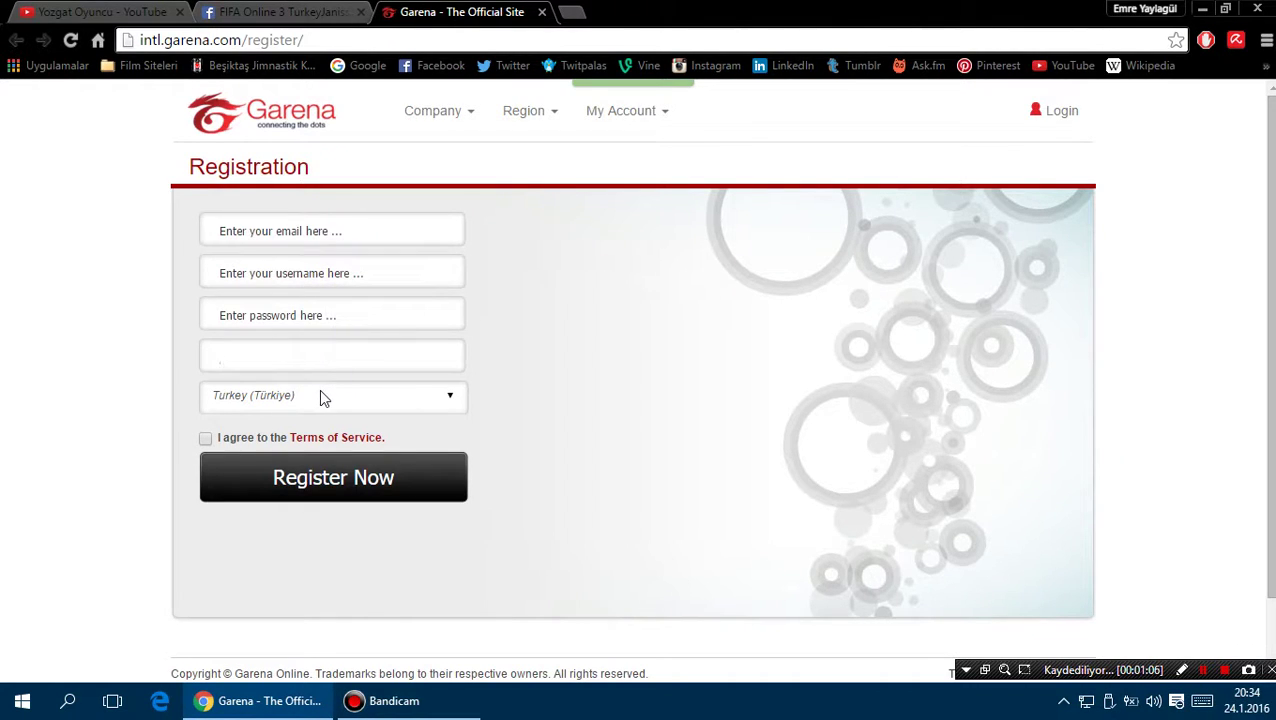
click(320, 394)
click(322, 396)
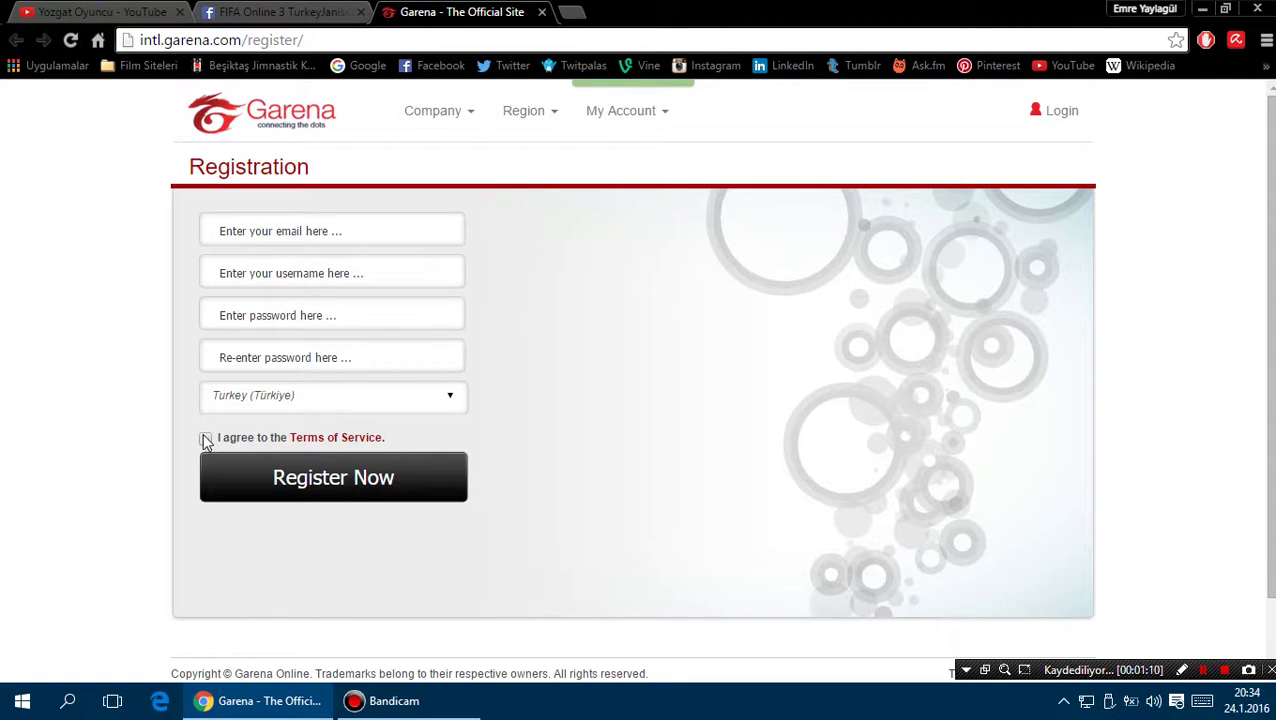
click(541, 11)
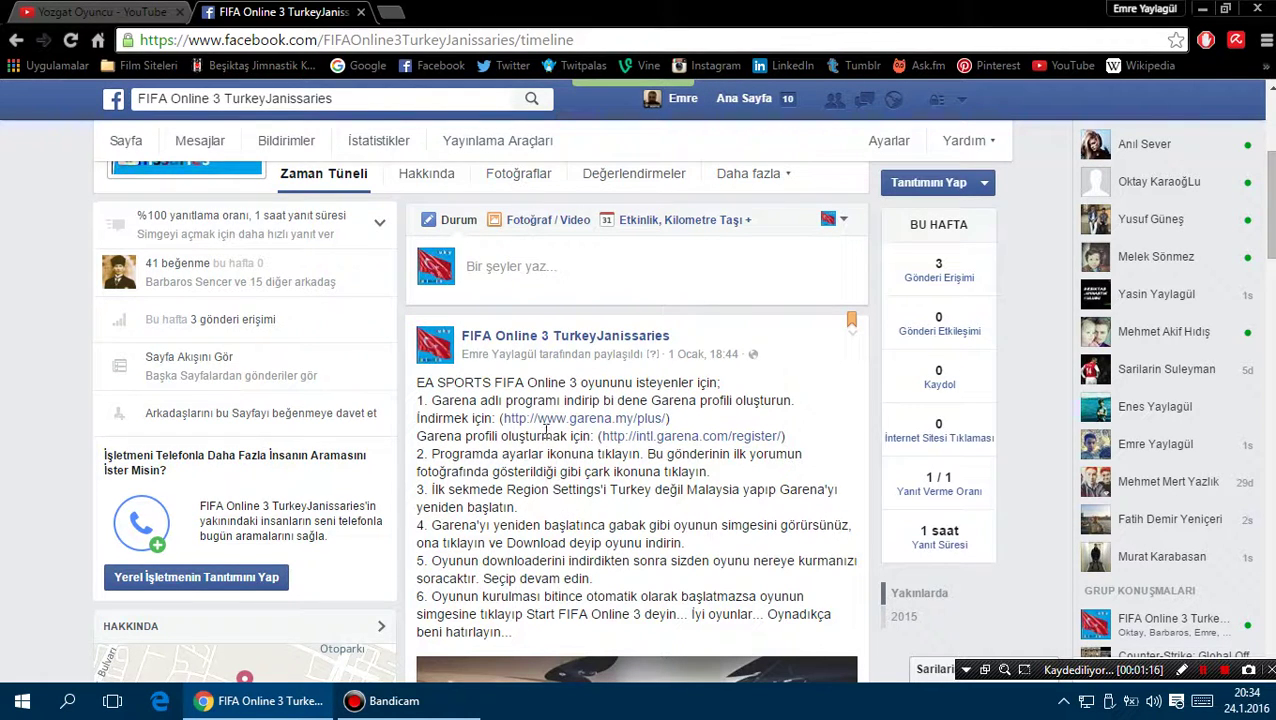
- Minimize the browser and launch Garena+ from the desktop
click(1202, 8)
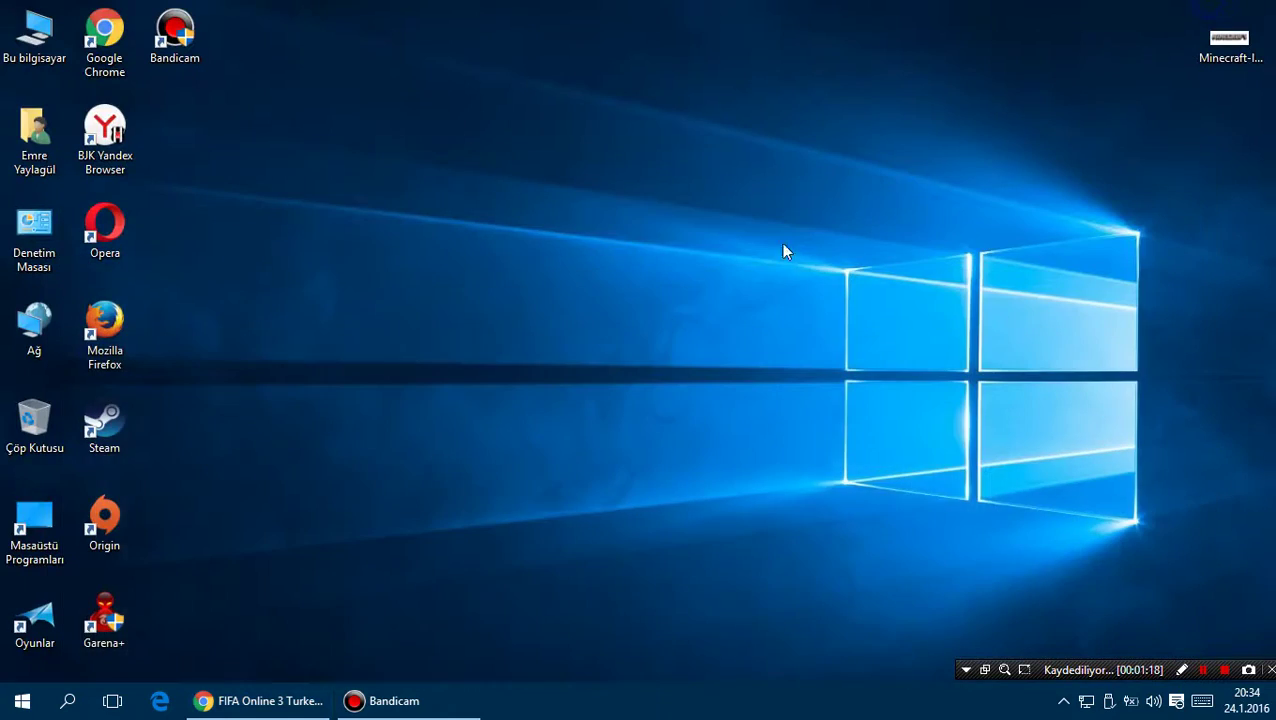
double_click(123, 602)
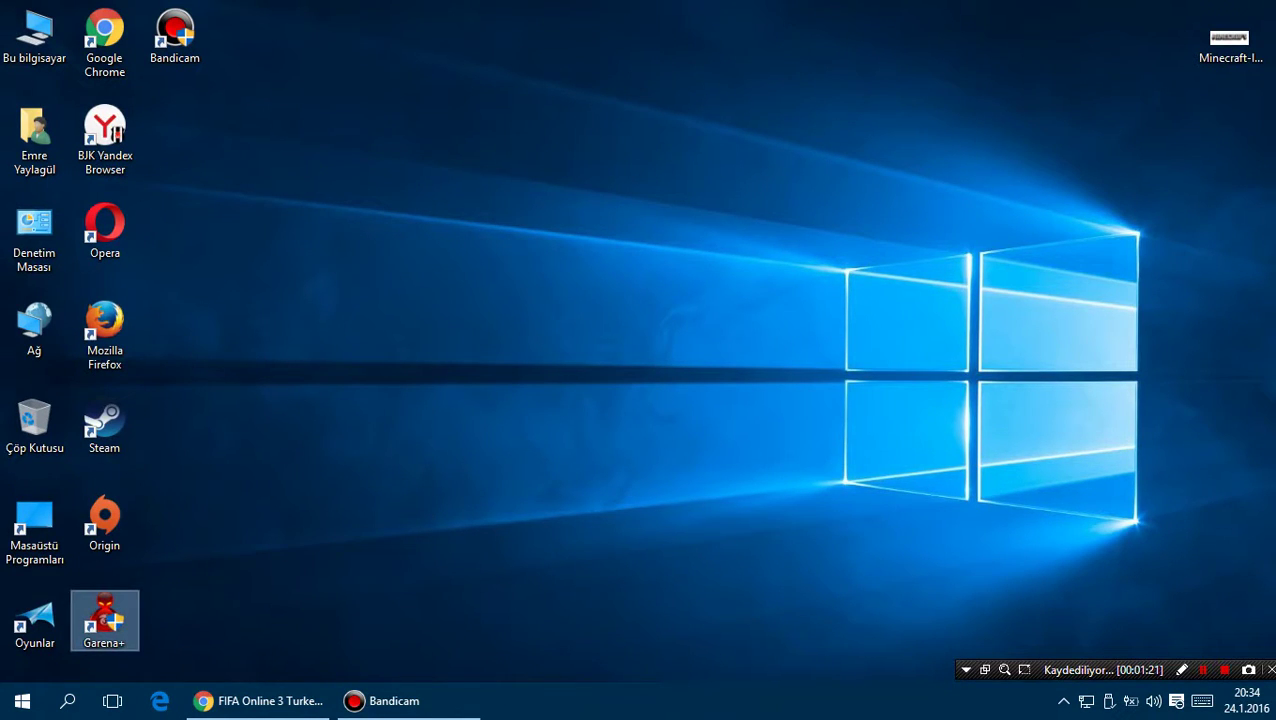
click(716, 378)
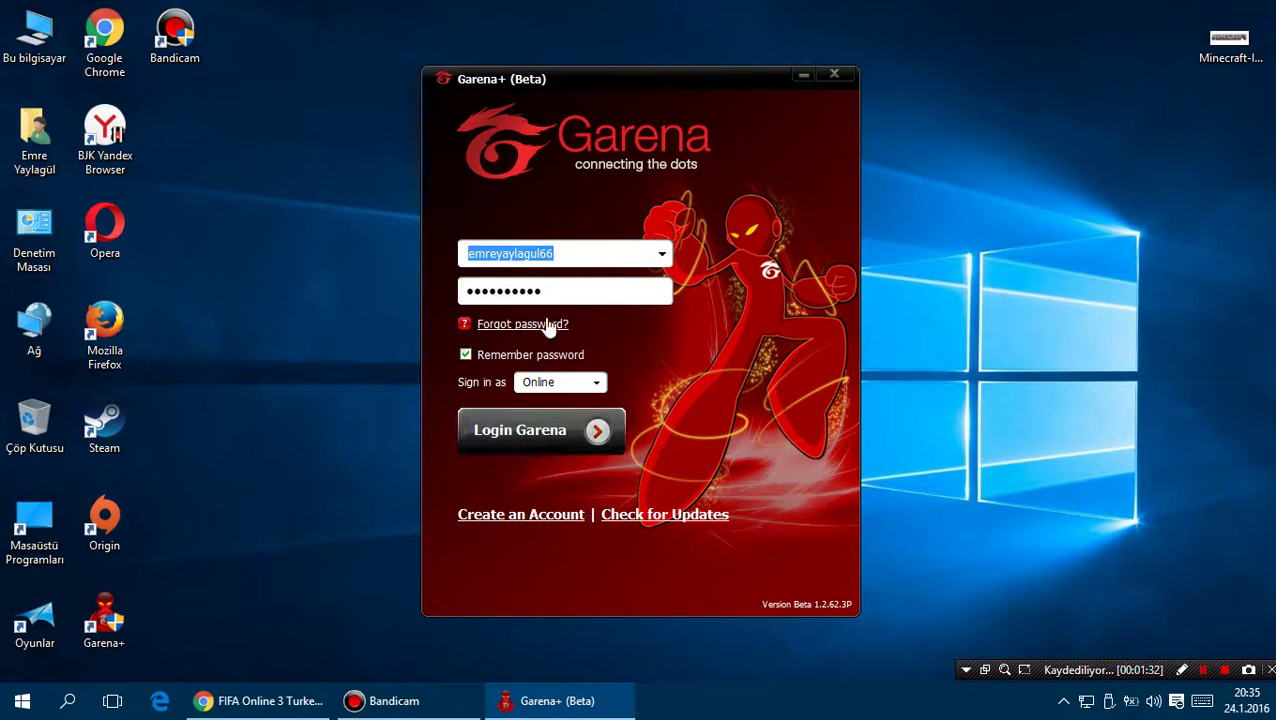
- Log in to Garena+ with the saved username and password
click(570, 253)
double_click(572, 253)
double_click(558, 285)
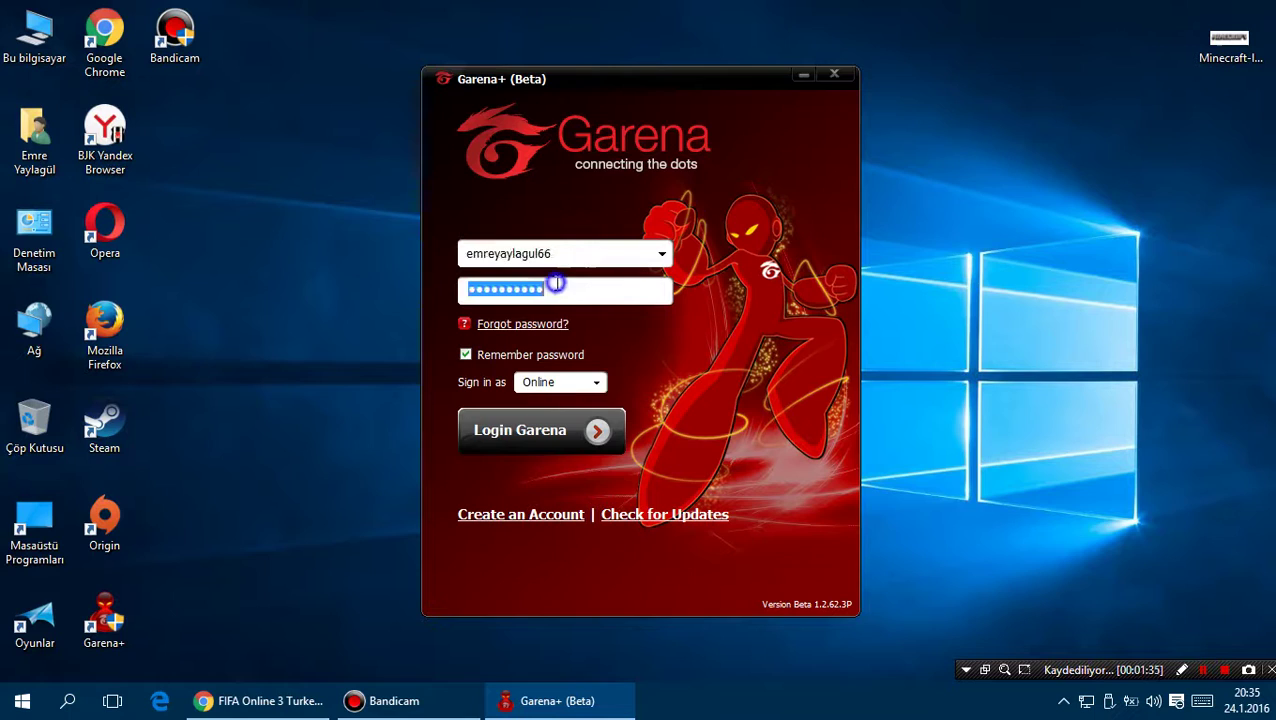
click(535, 438)
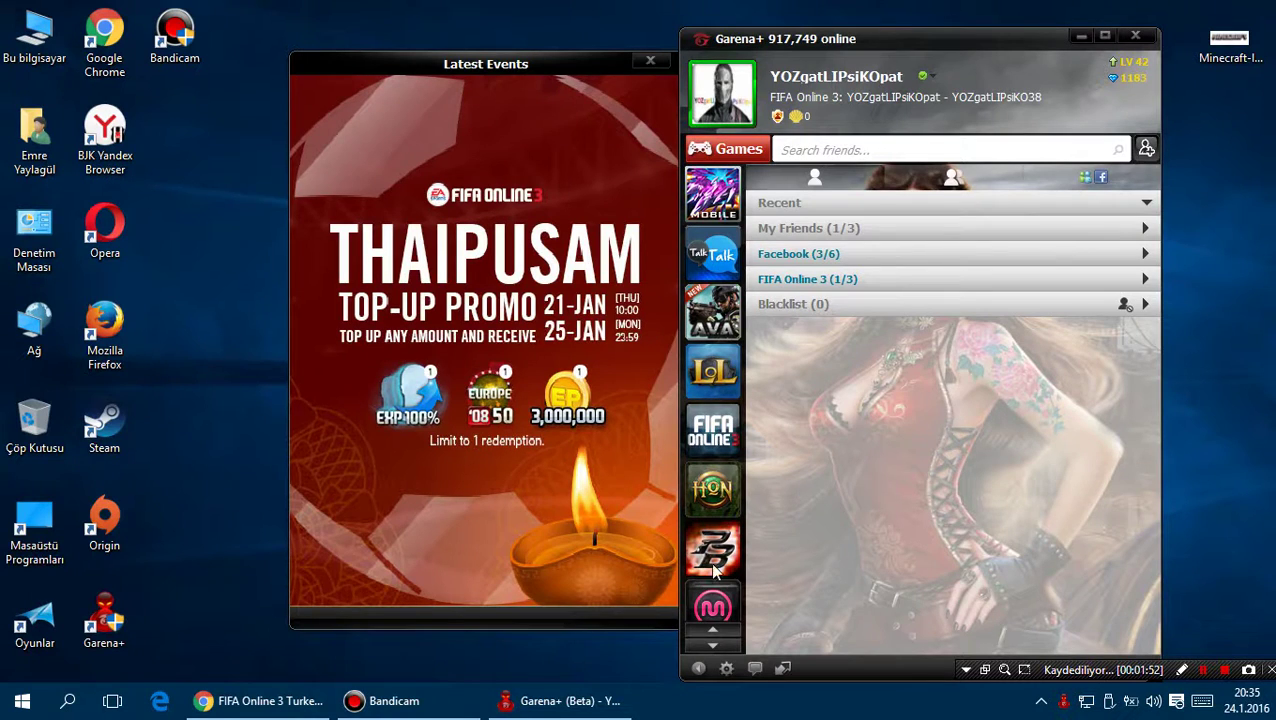
- Dismiss the Latest Events window, open the Garena+ settings and look through the available region settings
click(650, 61)
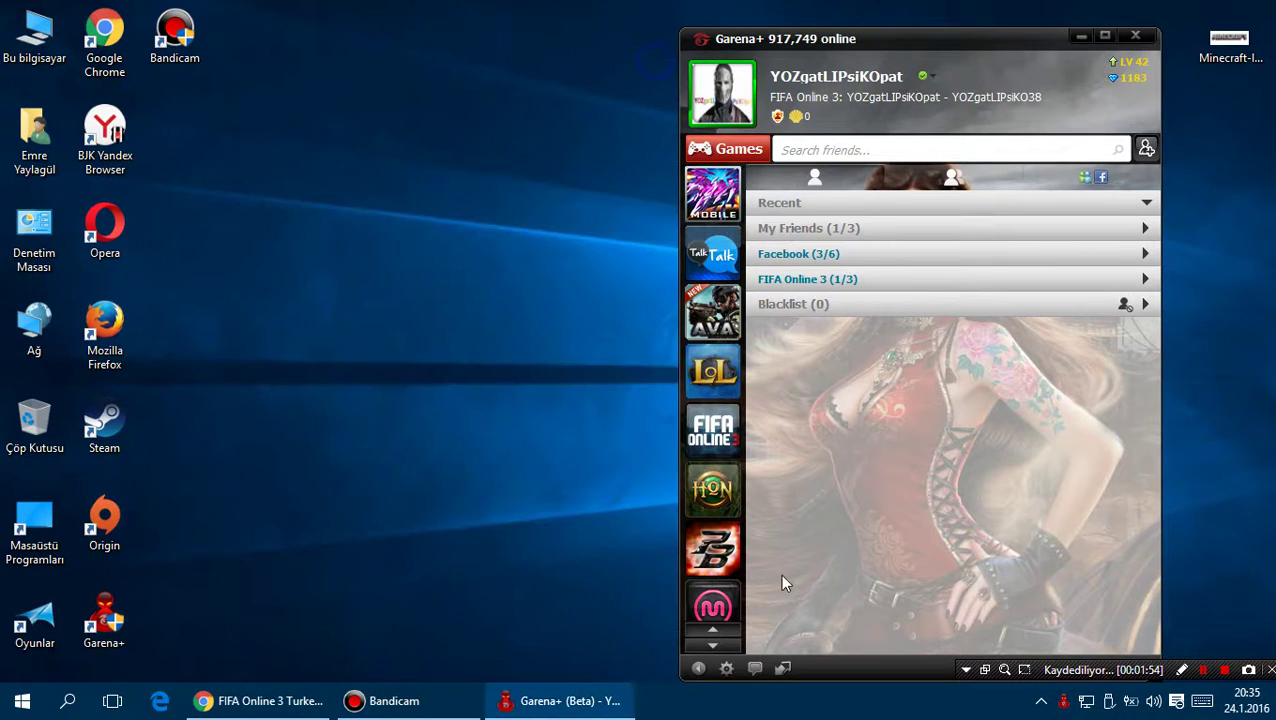
click(728, 669)
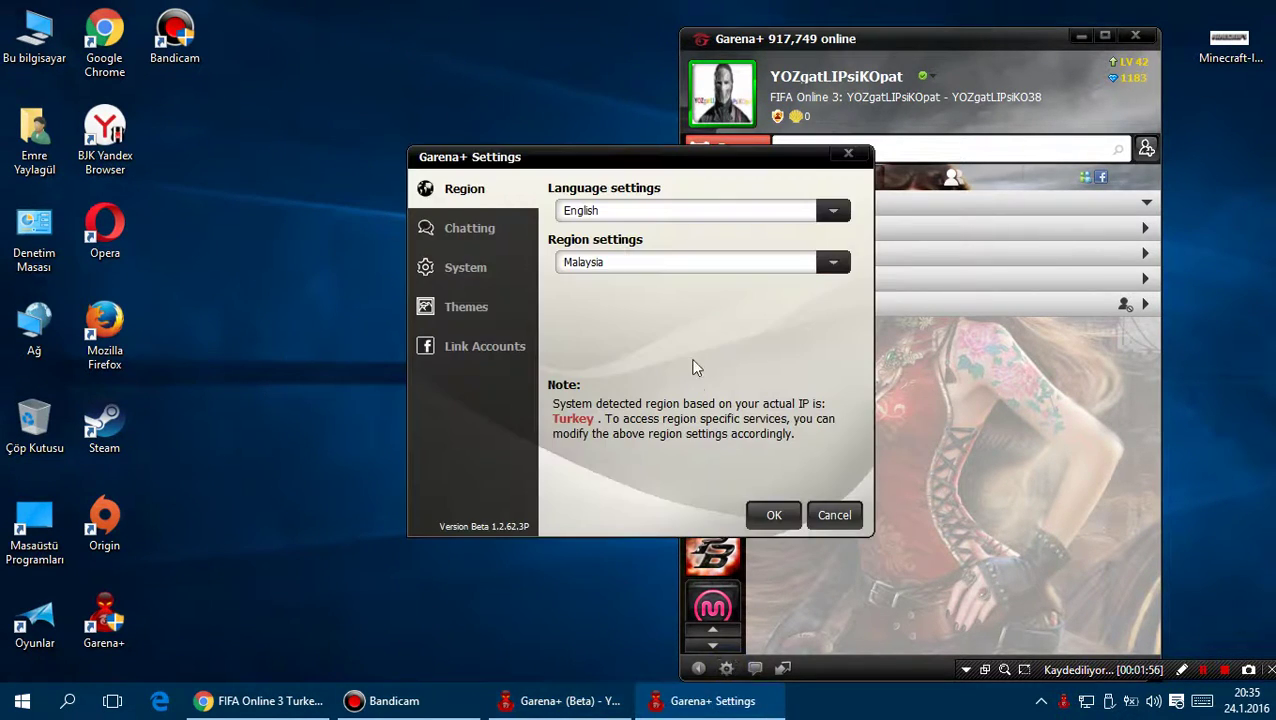
drag(690, 165, 504, 181)
click(476, 277)
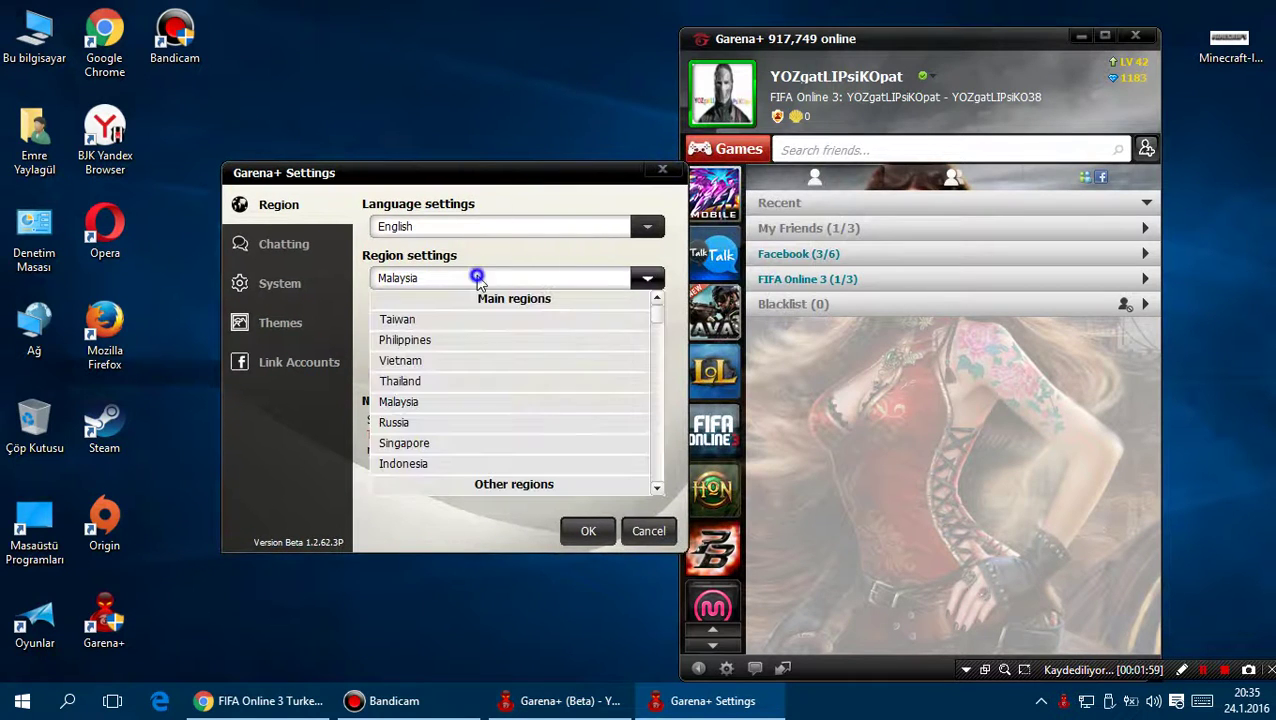
mouse_move(657, 318)
mouse_down()
mouse_move(659, 486)
mouse_move(666, 307)
mouse_move(649, 327)
mouse_up()
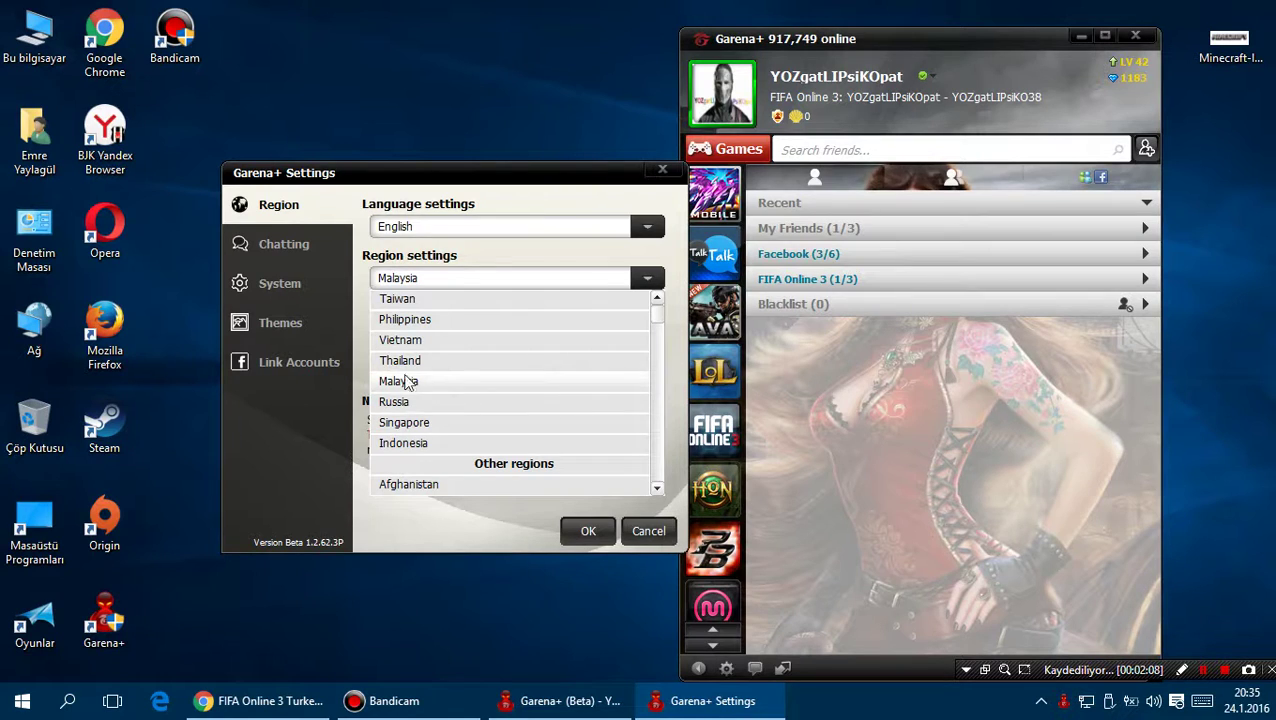
scroll(410, 390, up, 1)
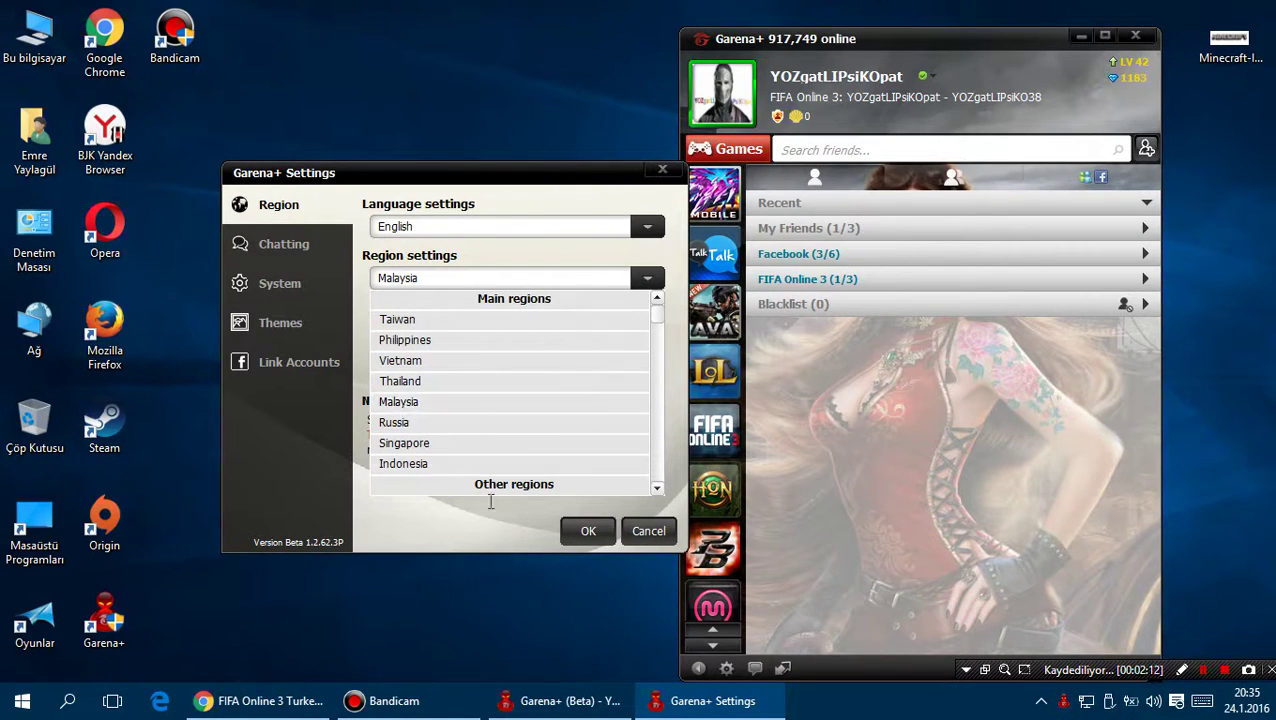
click(668, 305)
- Review the Chatting, System, Themes and Link Accounts settings, and accept the settings with Malaysia as the region
click(270, 245)
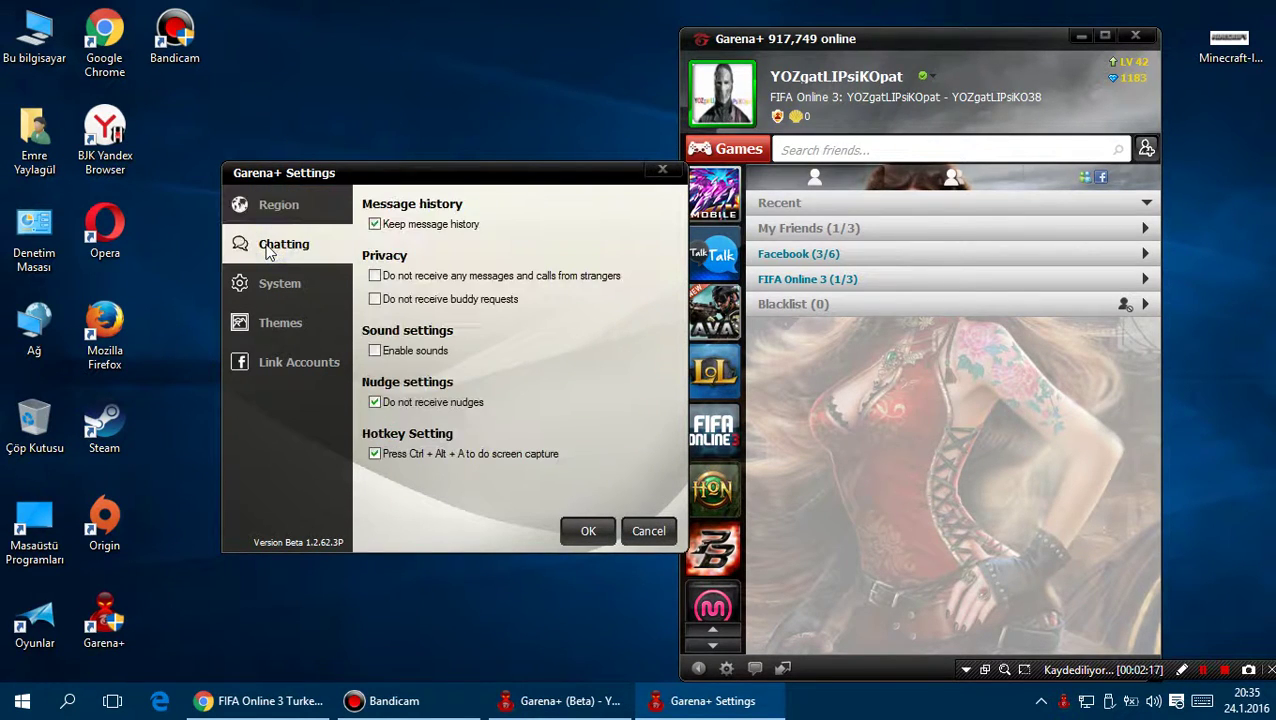
click(270, 283)
click(268, 334)
click(269, 364)
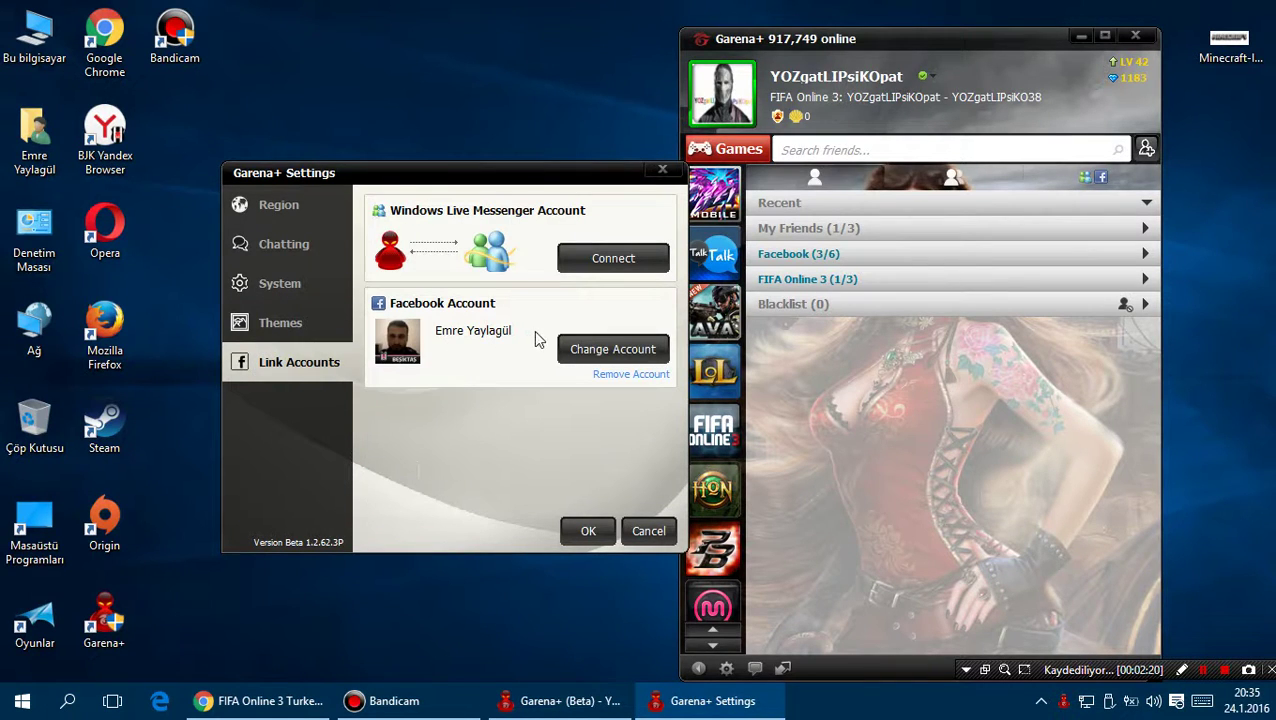
click(277, 318)
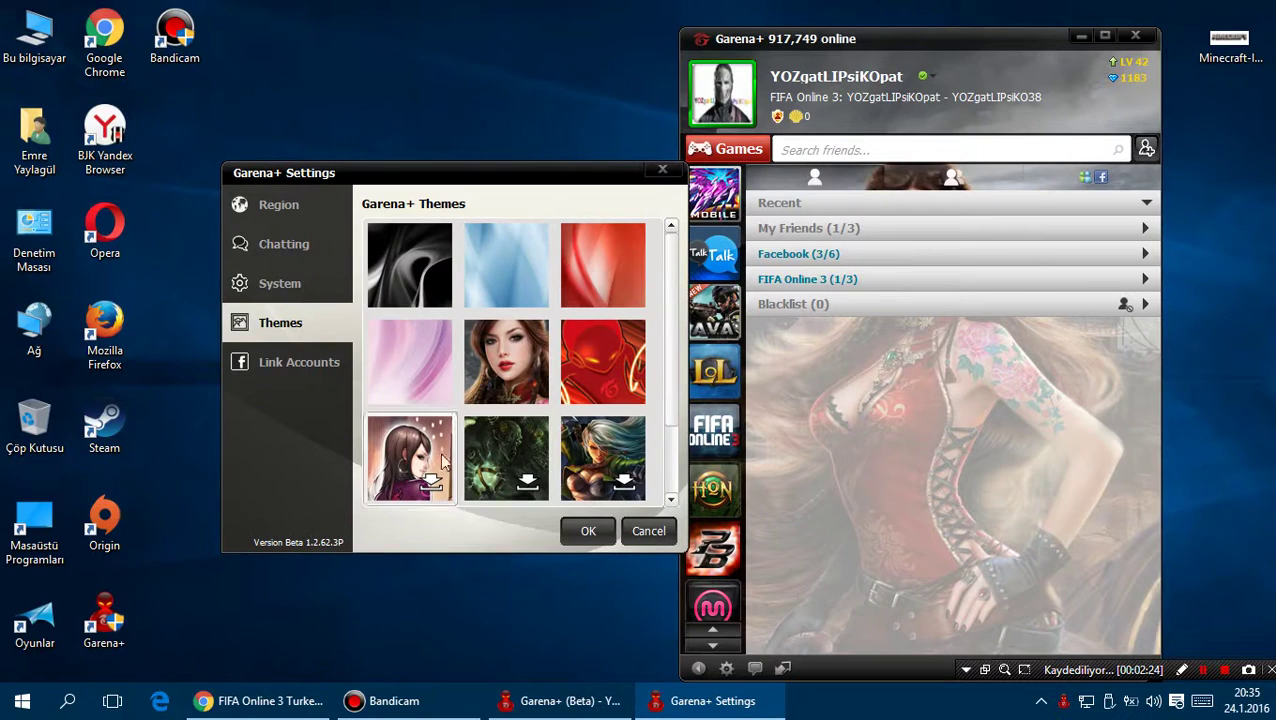
click(277, 285)
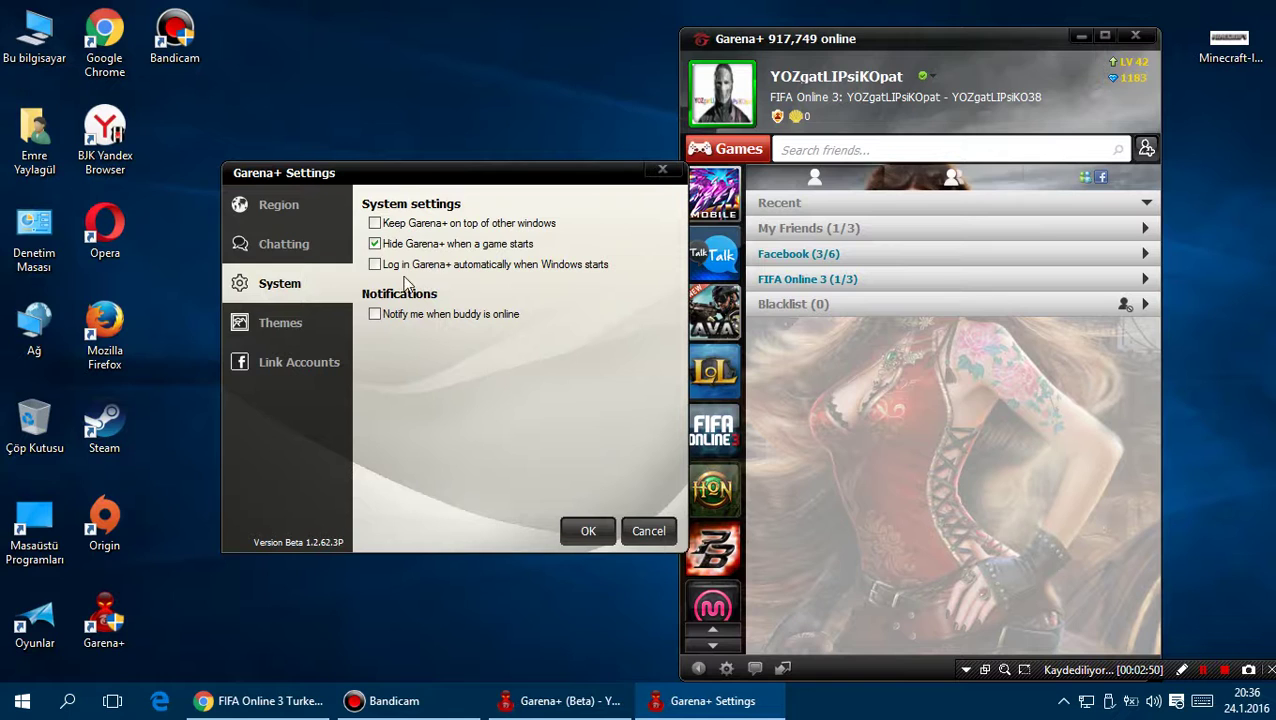
click(300, 258)
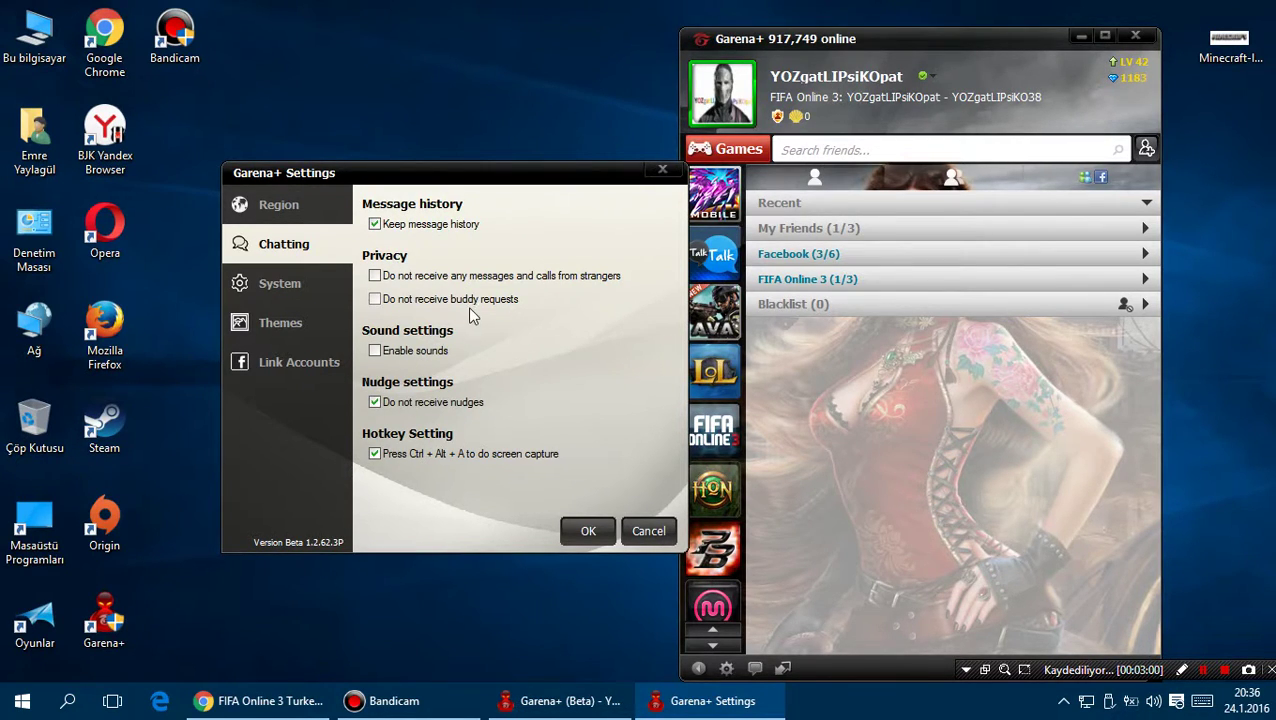
click(311, 212)
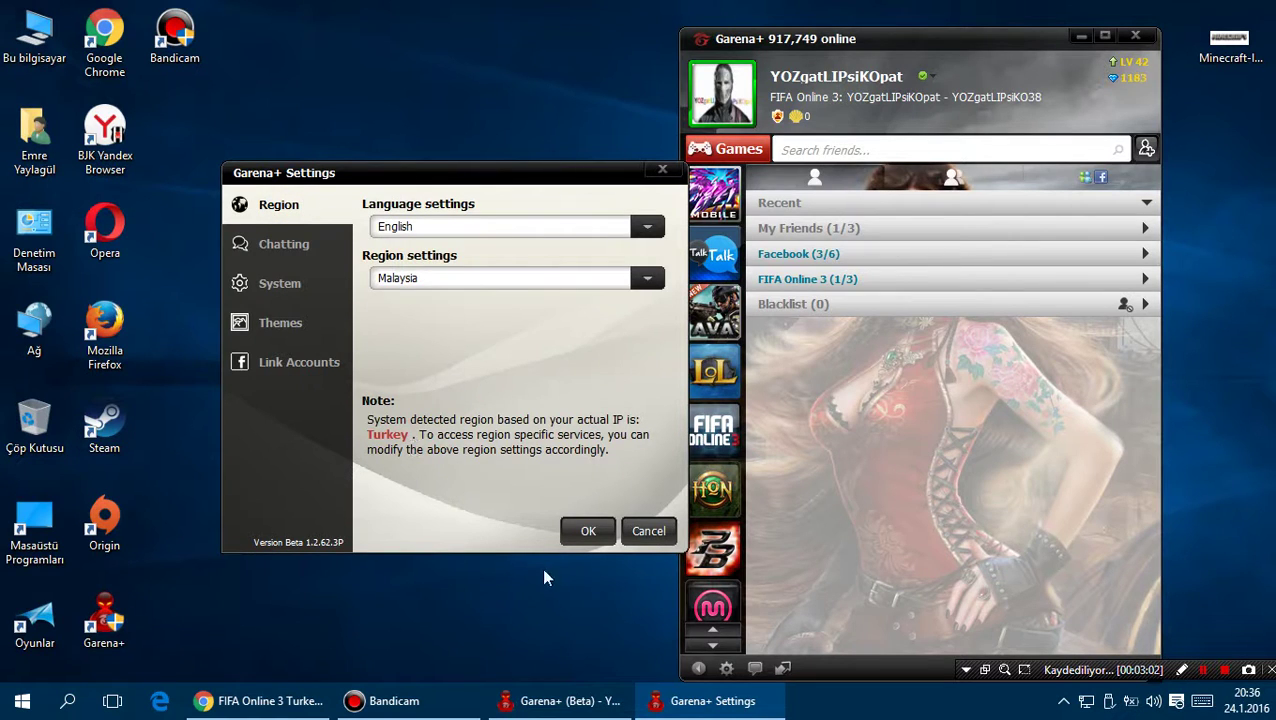
click(580, 534)
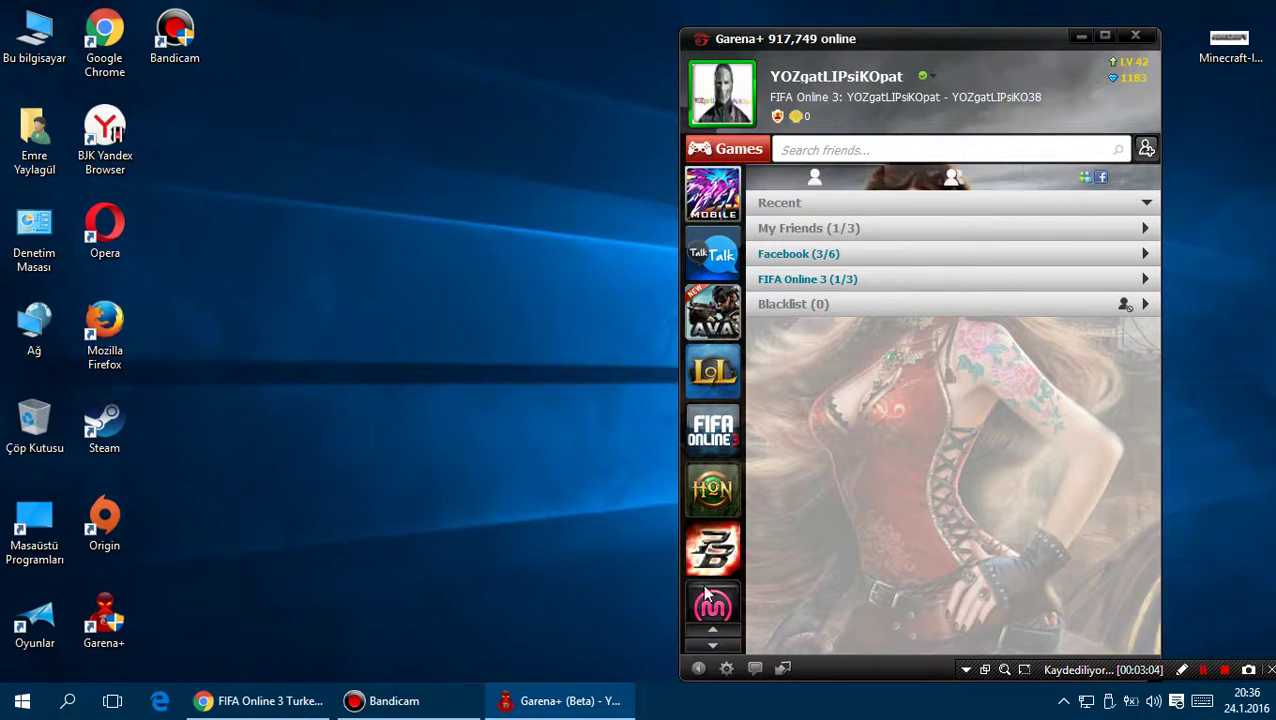
- View the FIFA Online 3 launch page in Garena+ and close it
click(714, 447)
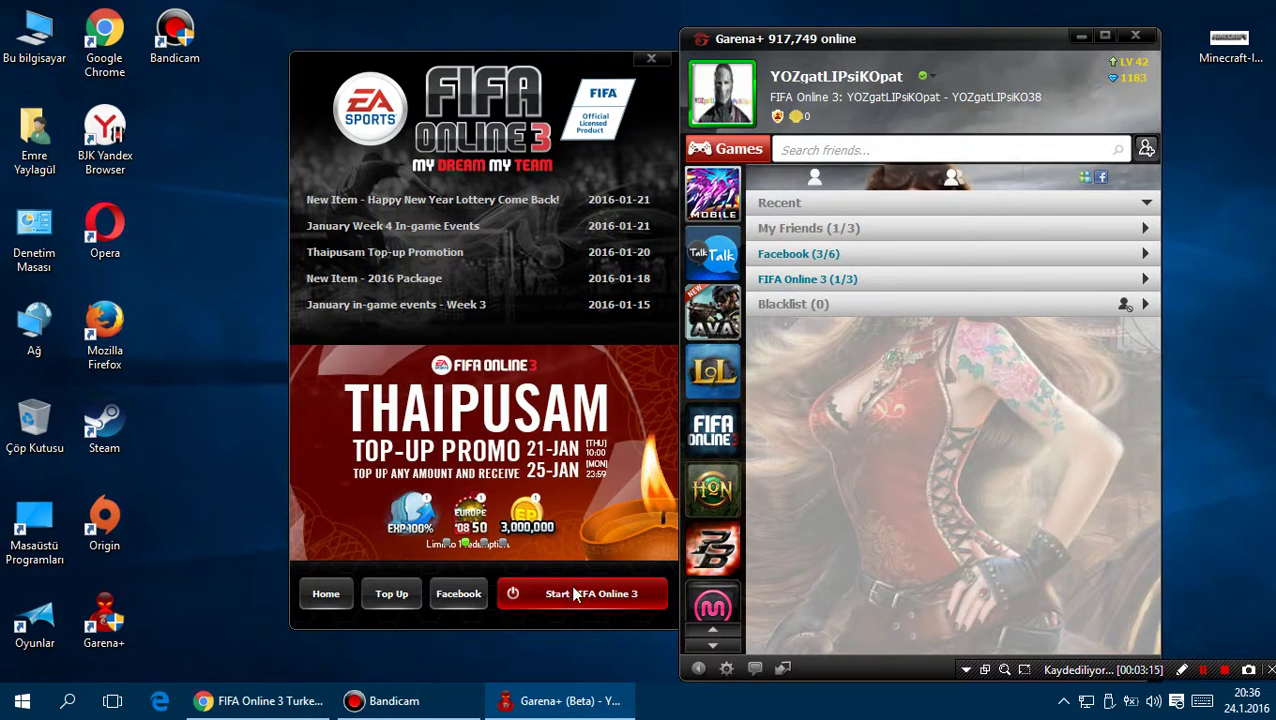
click(650, 60)
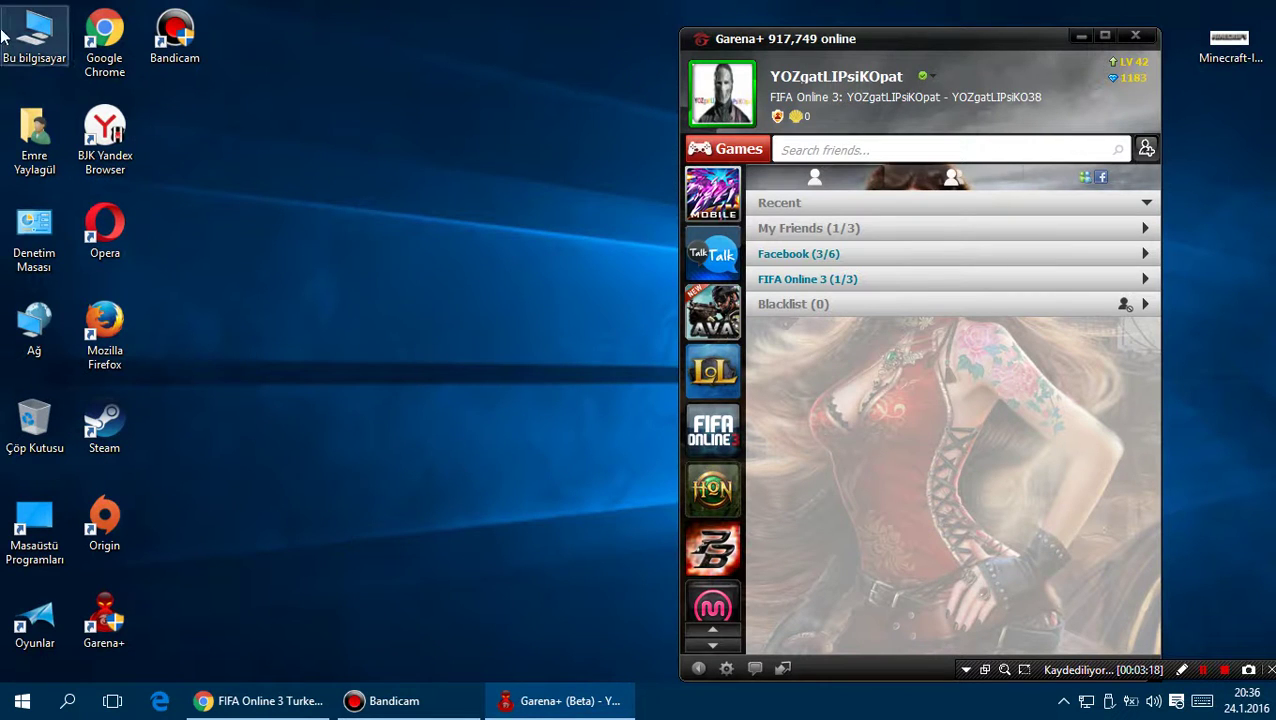
- Look at the folders on drive C: in File Explorer and close the window
double_click(34, 35)
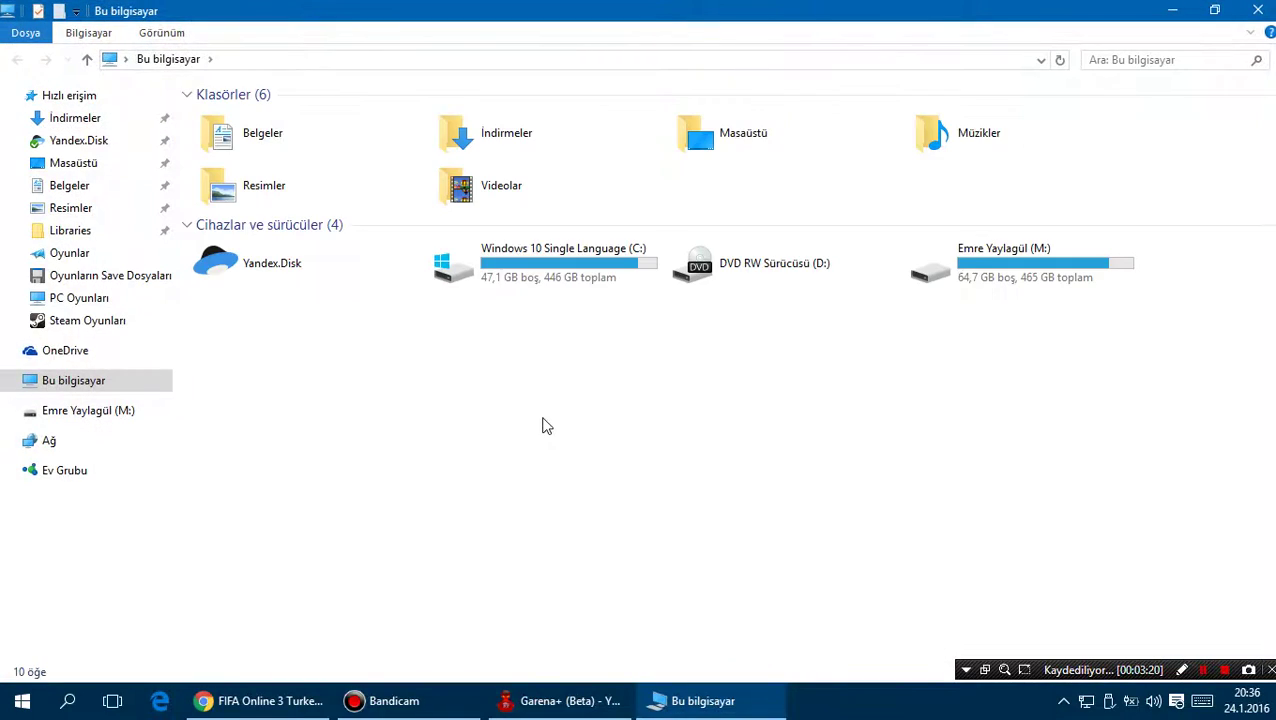
double_click(479, 257)
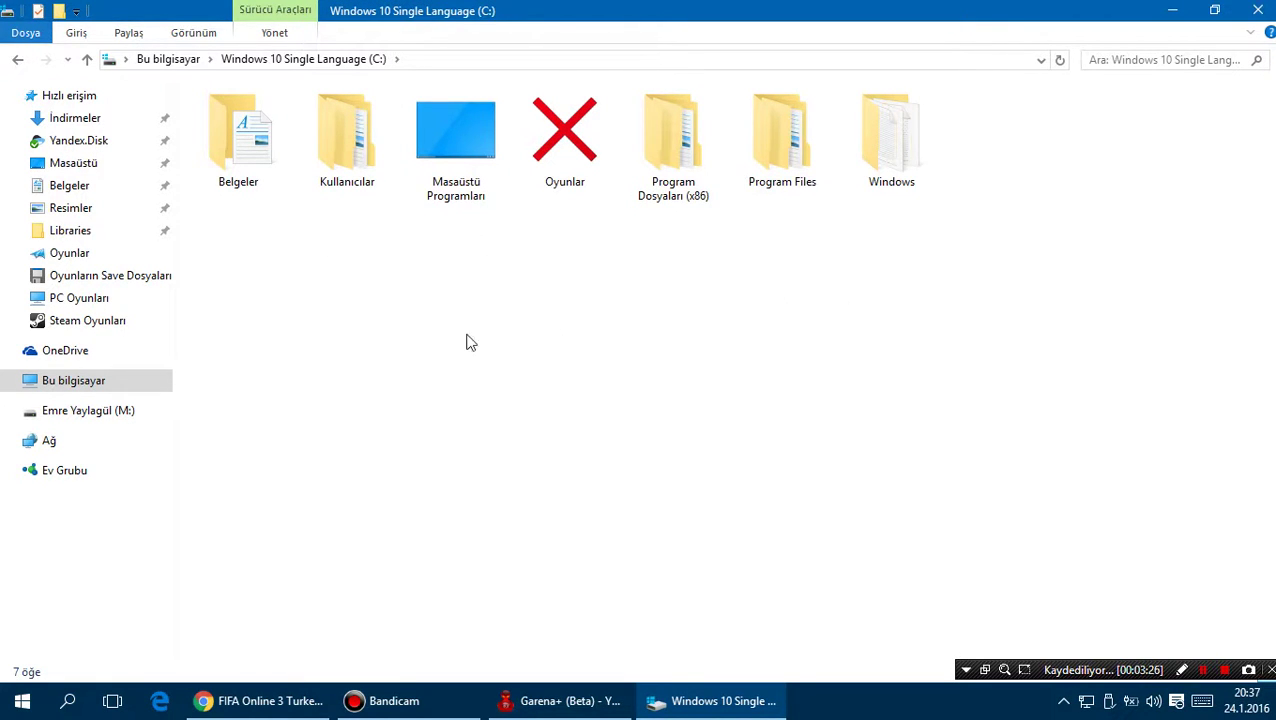
click(1256, 9)
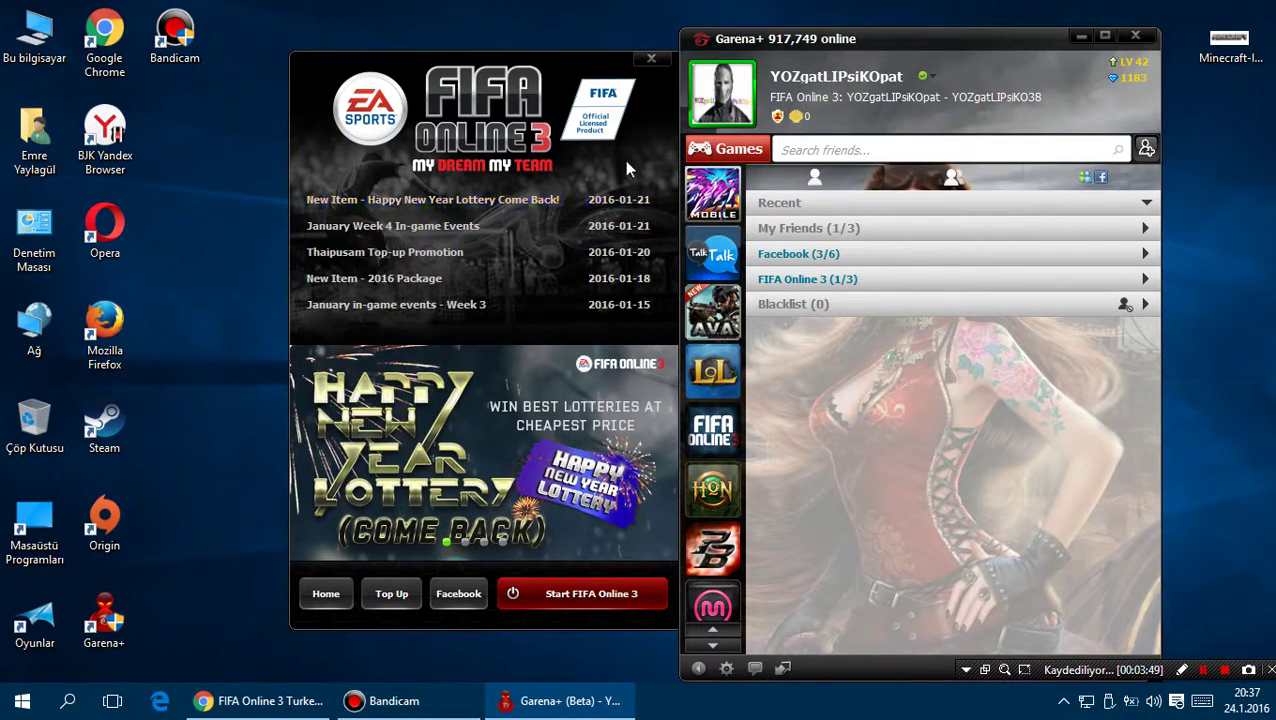
- Close the FIFA Online 3 launch page, choose the game again in the games list, and close Garena+
click(650, 61)
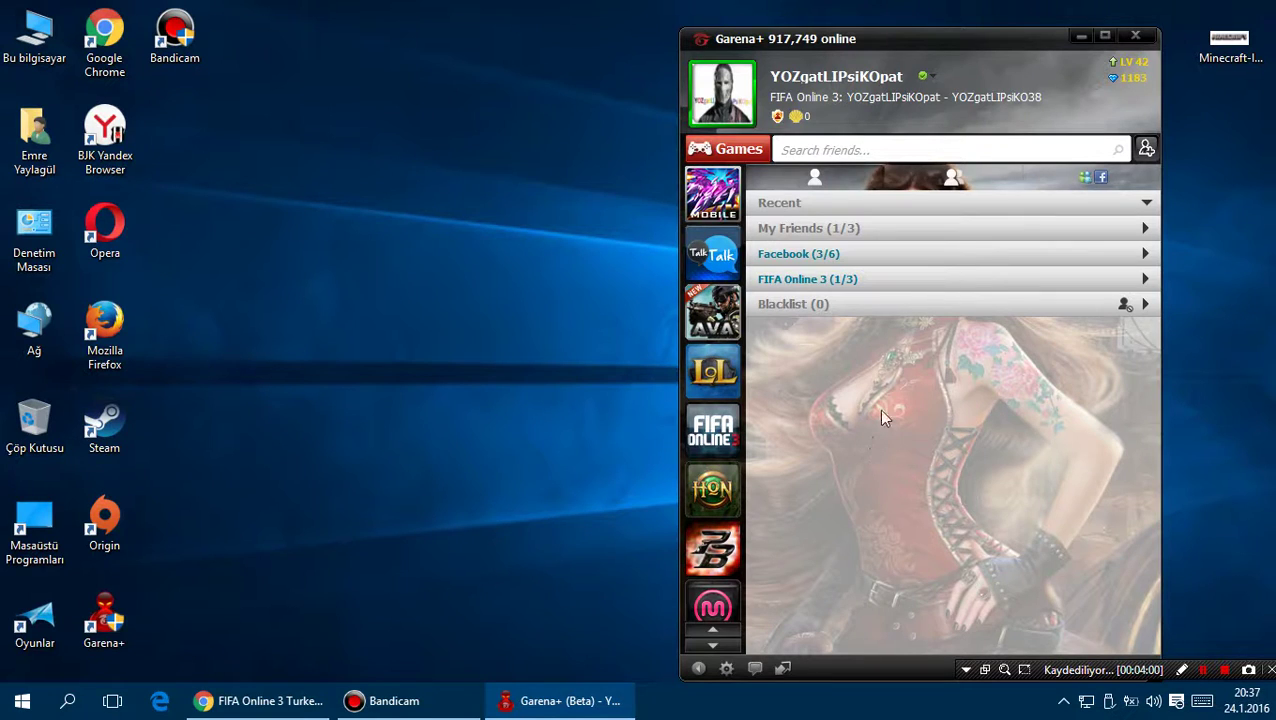
click(713, 430)
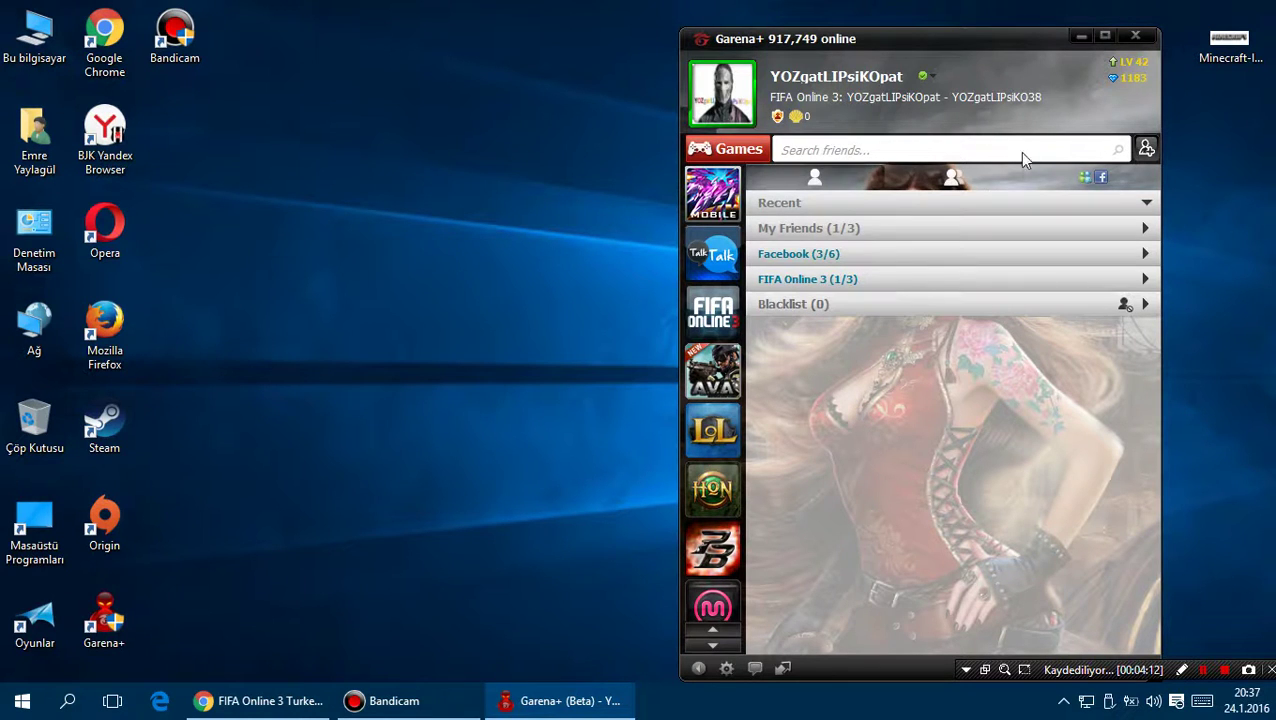
click(1133, 38)
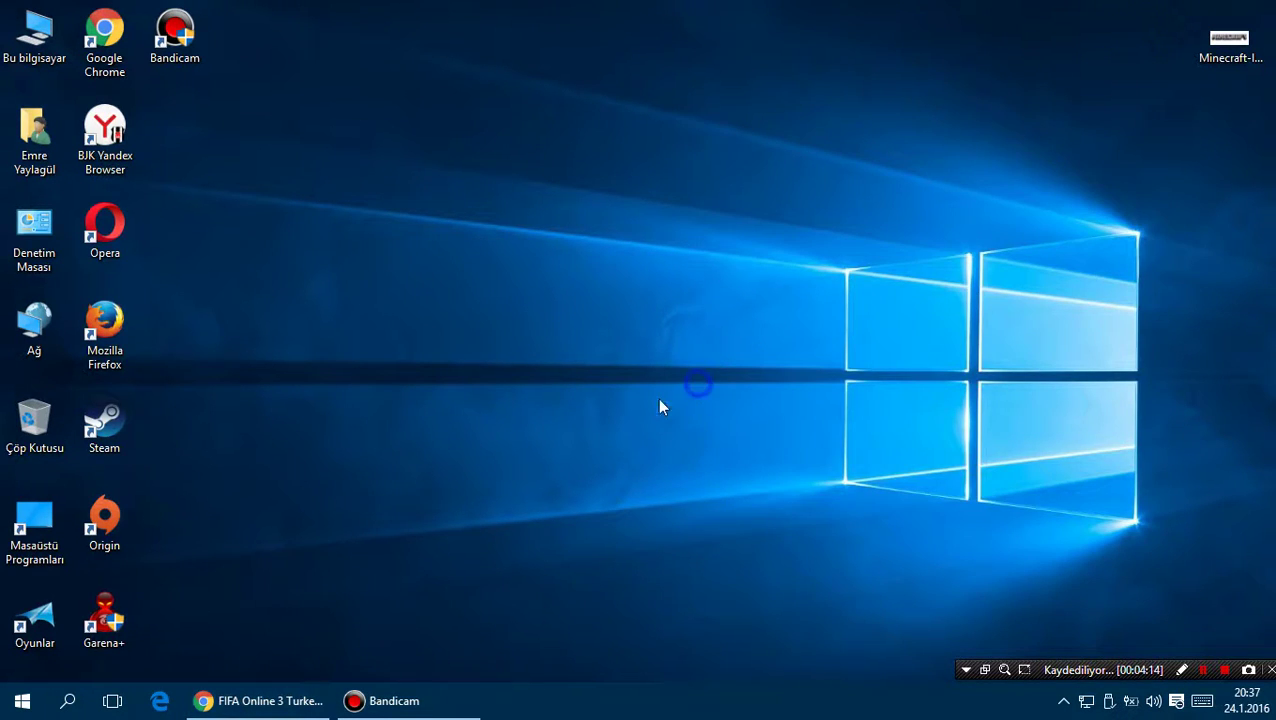
click(426, 706)
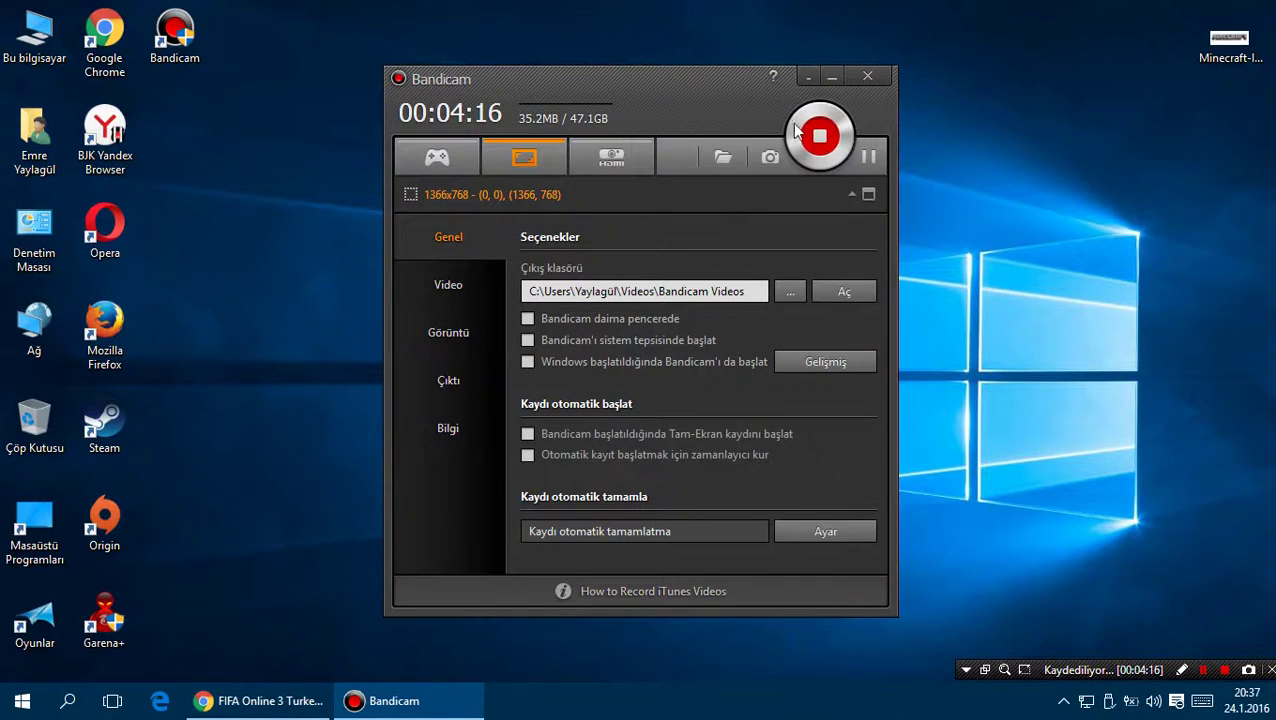
click(810, 77)
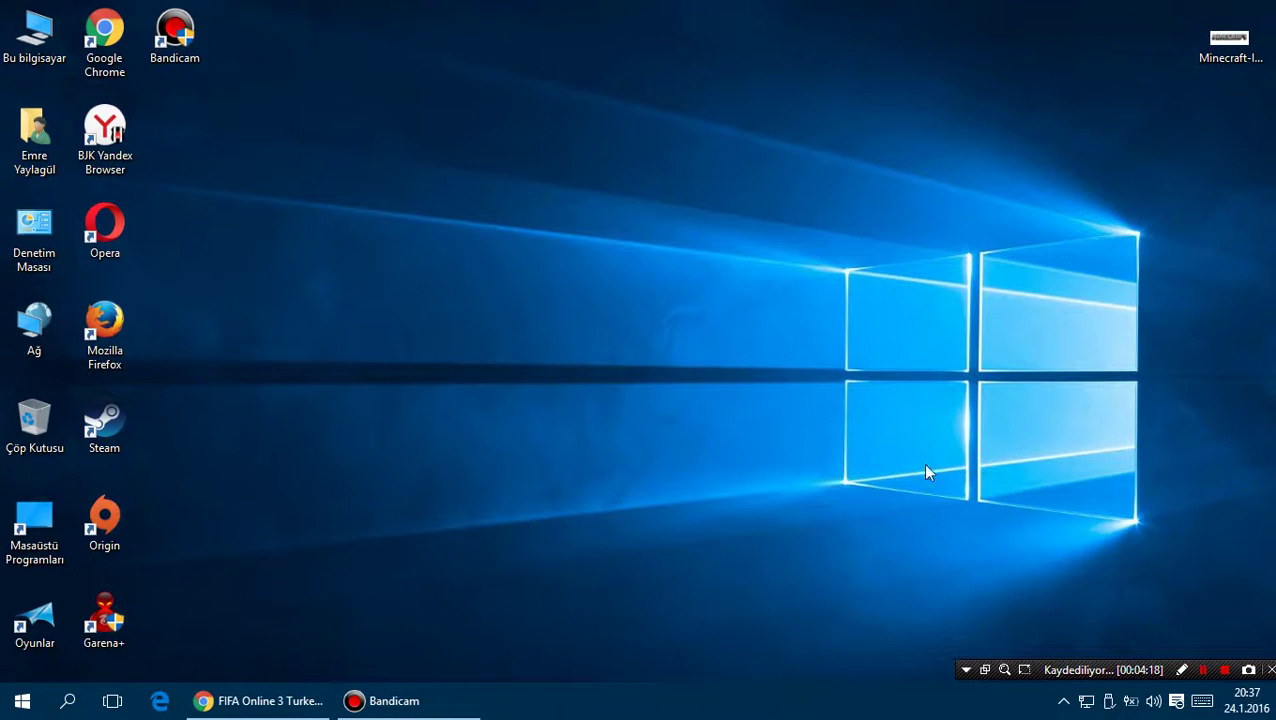